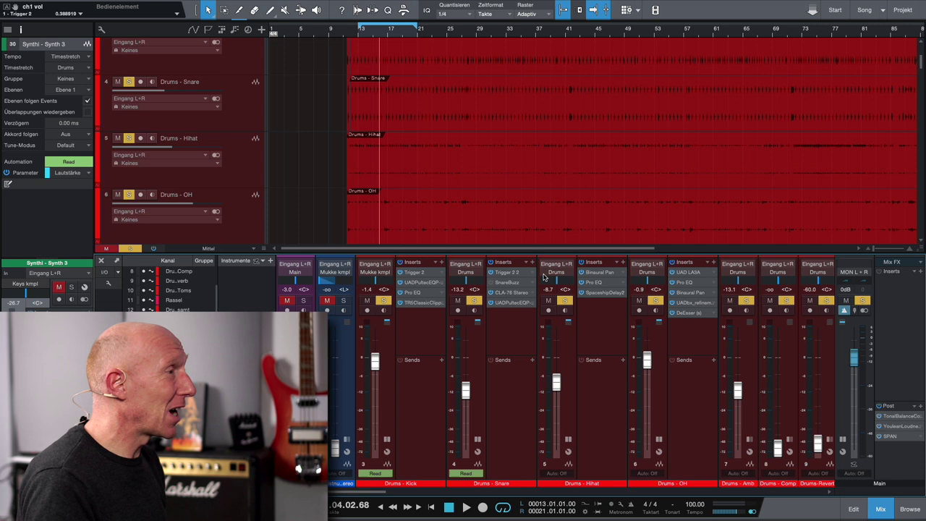
Step: Open SnareBuzz on the Drums - Snare channel, insert a second instance after the Pultec EQ, and position its window above the mixer
click(510, 283)
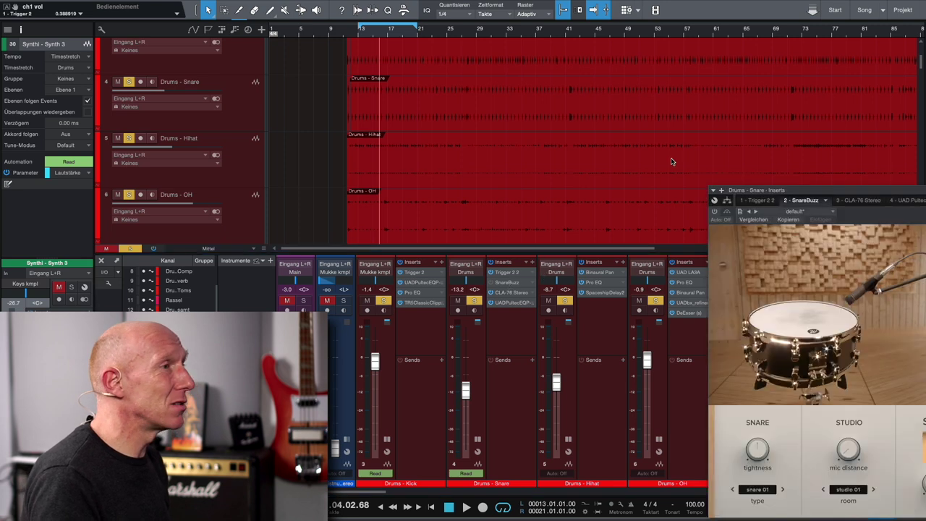
drag(818, 202, 613, 86)
drag(812, 194, 686, 45)
mouse_move(640, 293)
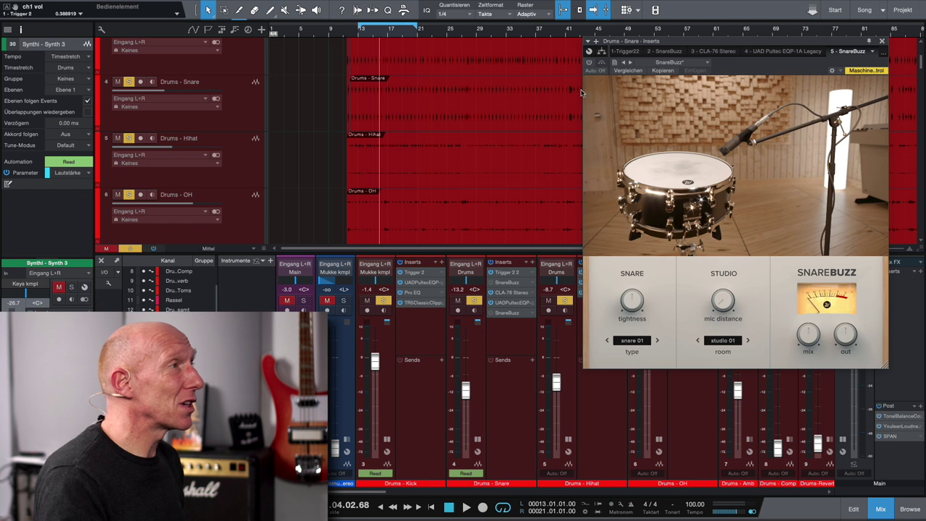
drag(702, 43, 652, 65)
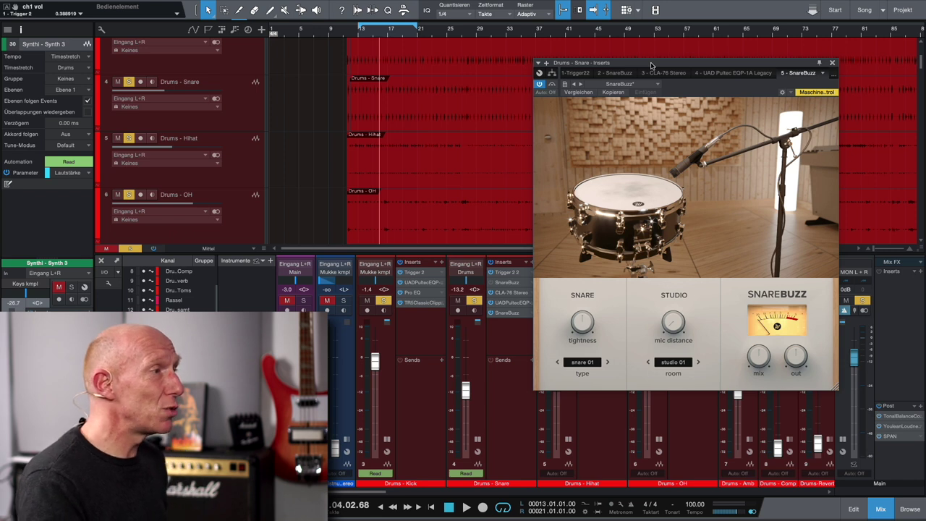
Step: Cycle through the available SnareBuzz snare types and return to snare 01
mouse_move(586, 330)
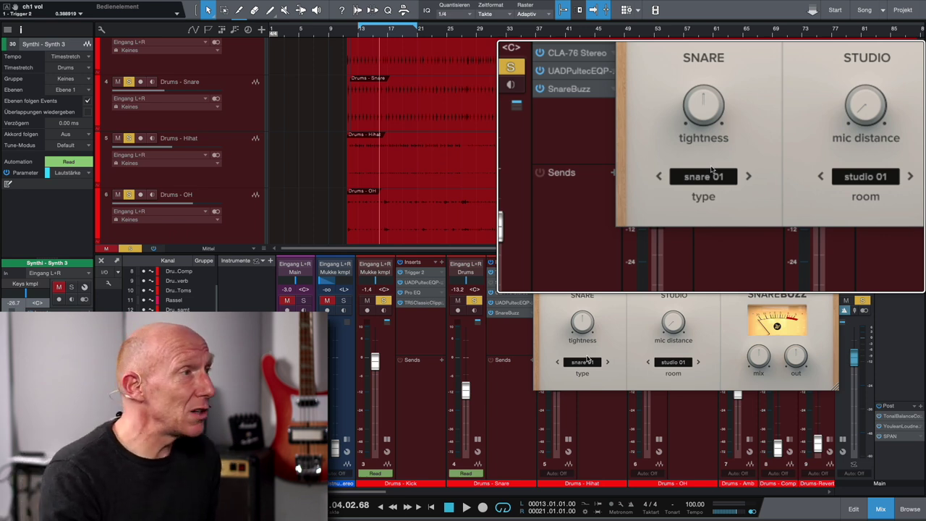
click(607, 362)
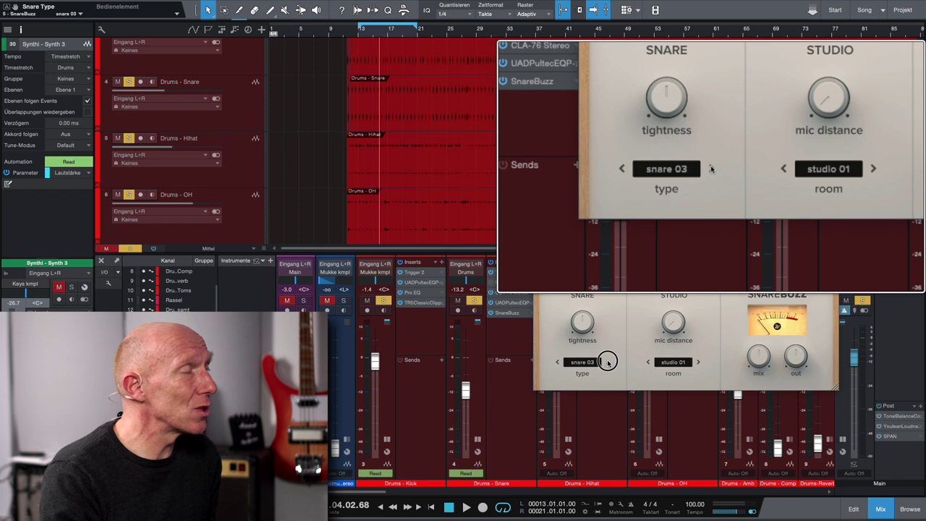
click(607, 362)
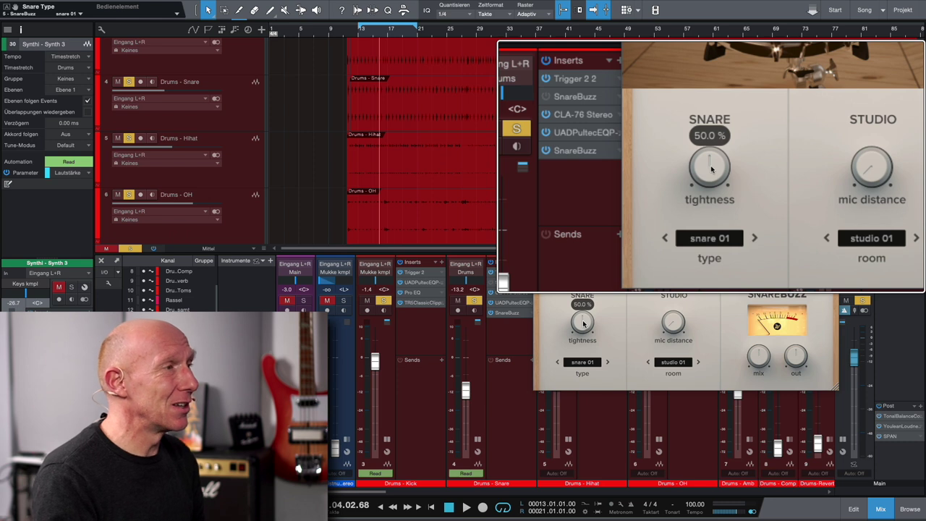
Step: Sweep the snare tightness down to 2.5 % and up to 100 %, and reset it to its 50 % default
scroll(585, 323, down, 10)
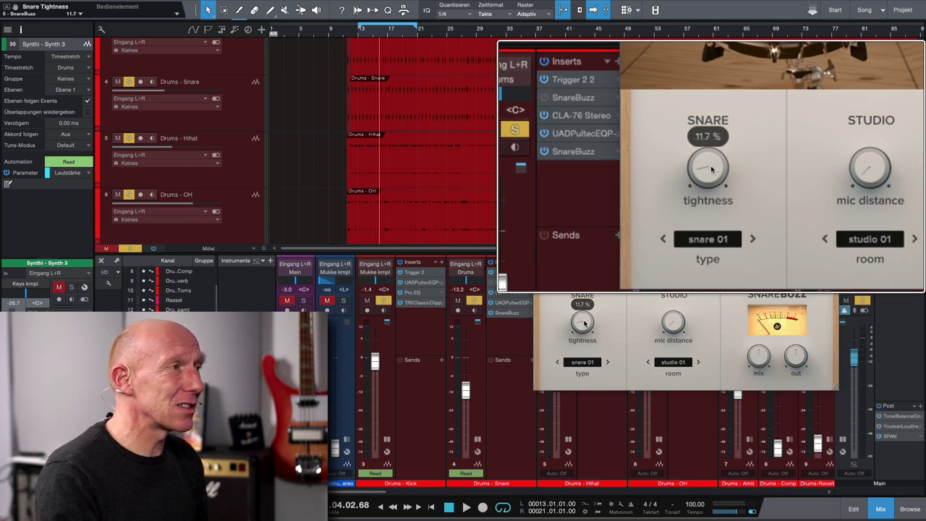
scroll(585, 323, down, 3)
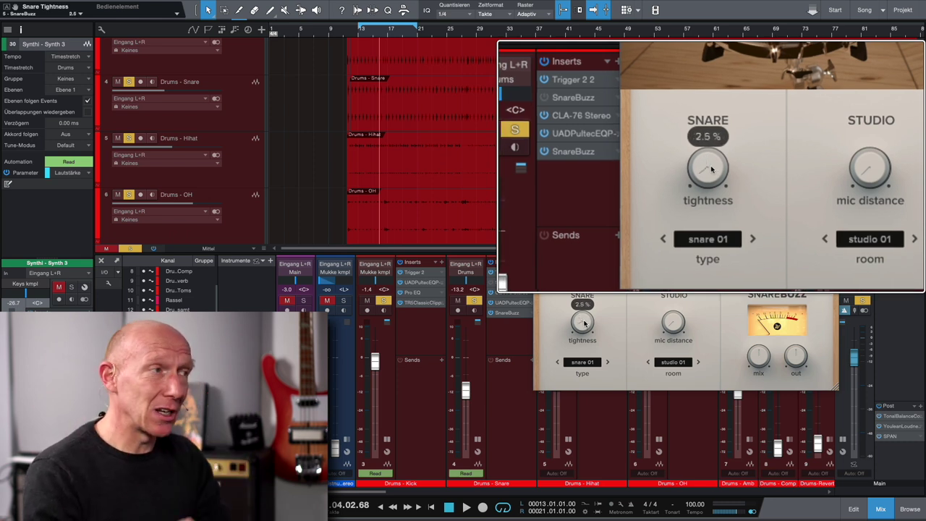
scroll(585, 323, up, 20)
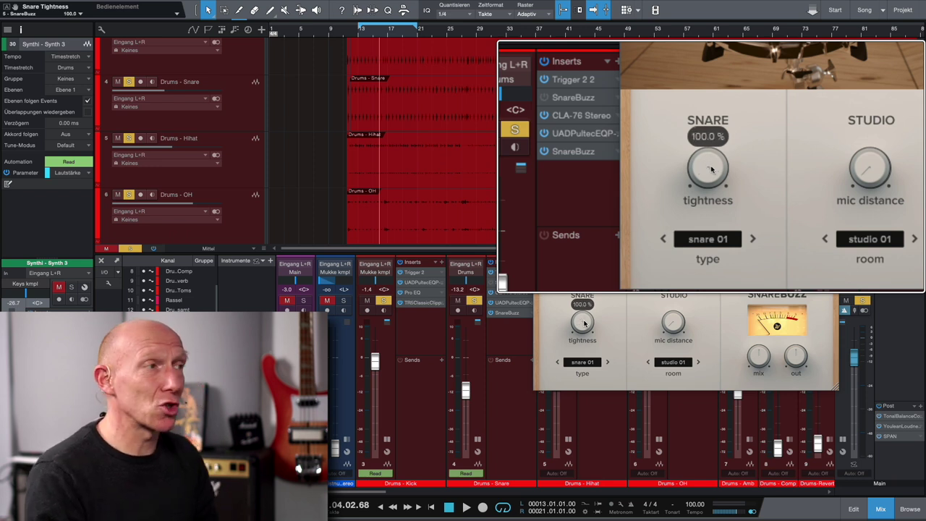
alt+click(585, 323)
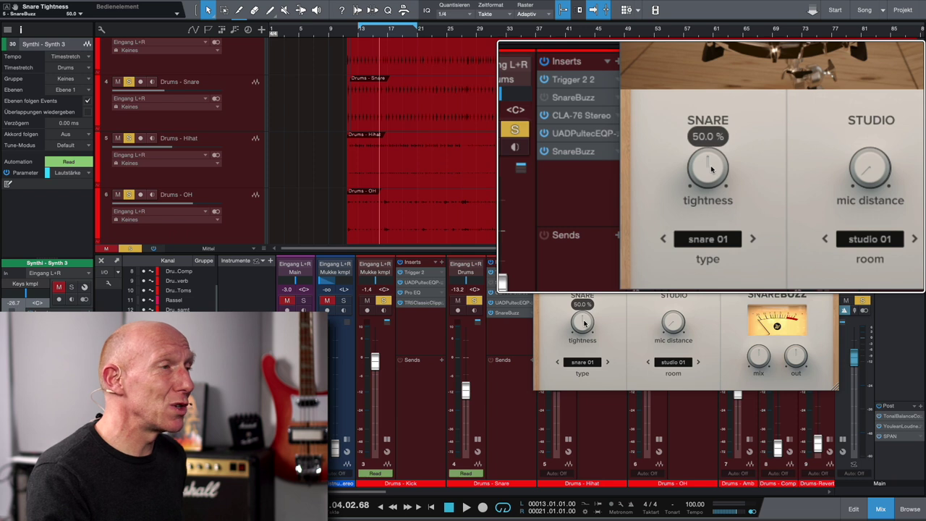
Step: Try the studio mic distance control, leaving it at 0 %, and cycle through the rooms back to studio 01
mouse_move(672, 324)
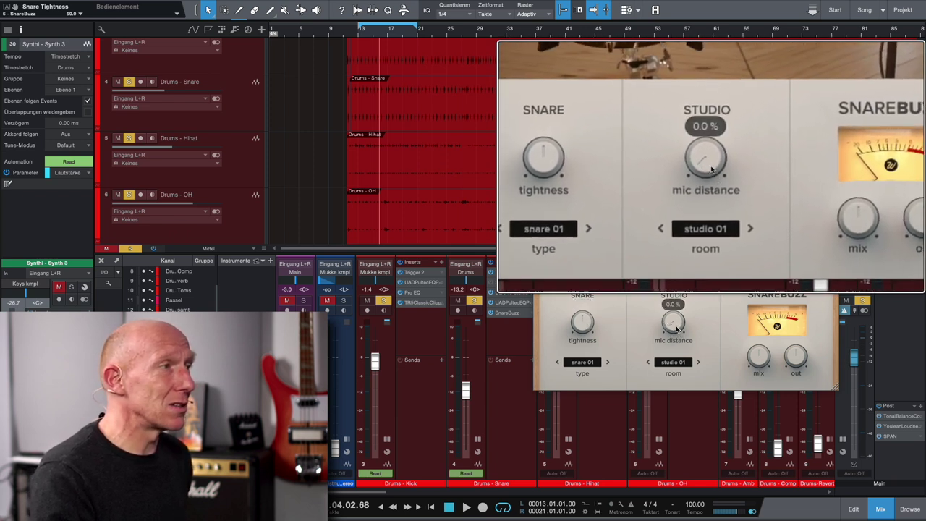
mouse_move(678, 329)
mouse_down()
mouse_move(666, 268)
mouse_move(677, 348)
mouse_up()
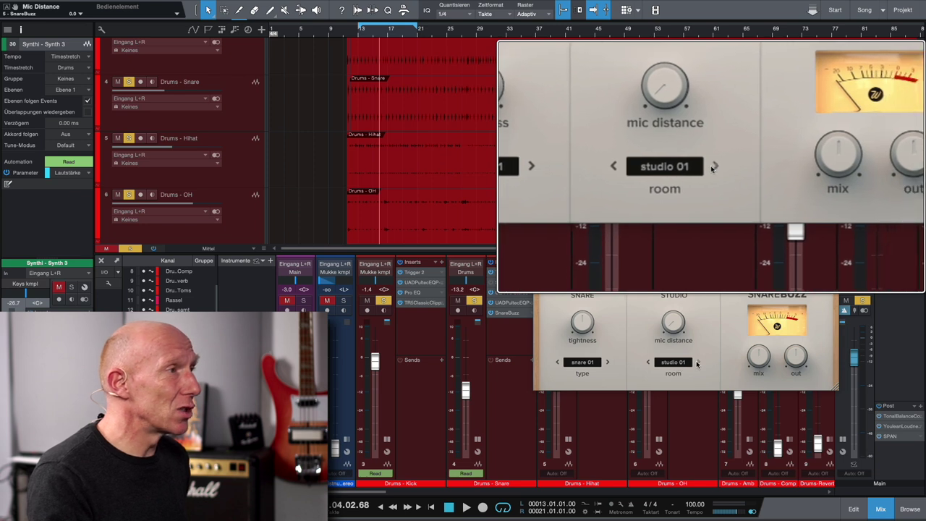
click(699, 363)
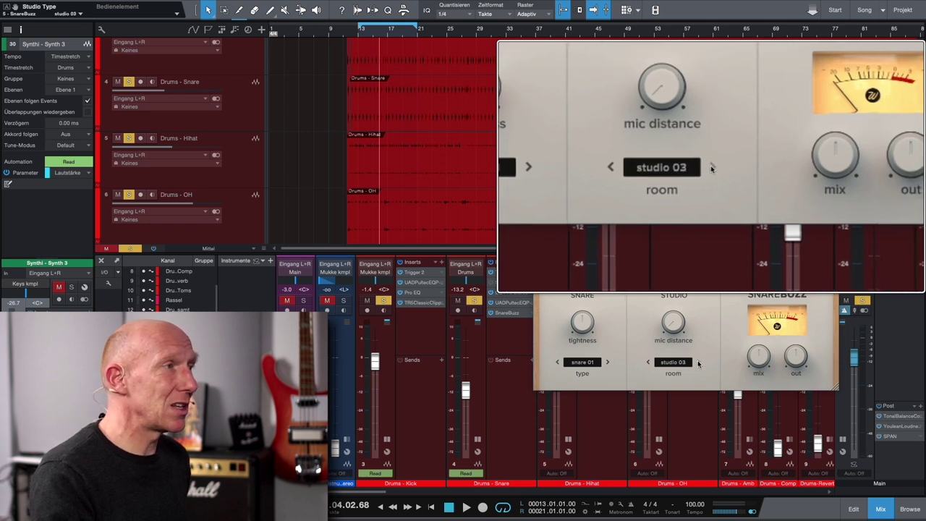
click(698, 362)
click(698, 362)
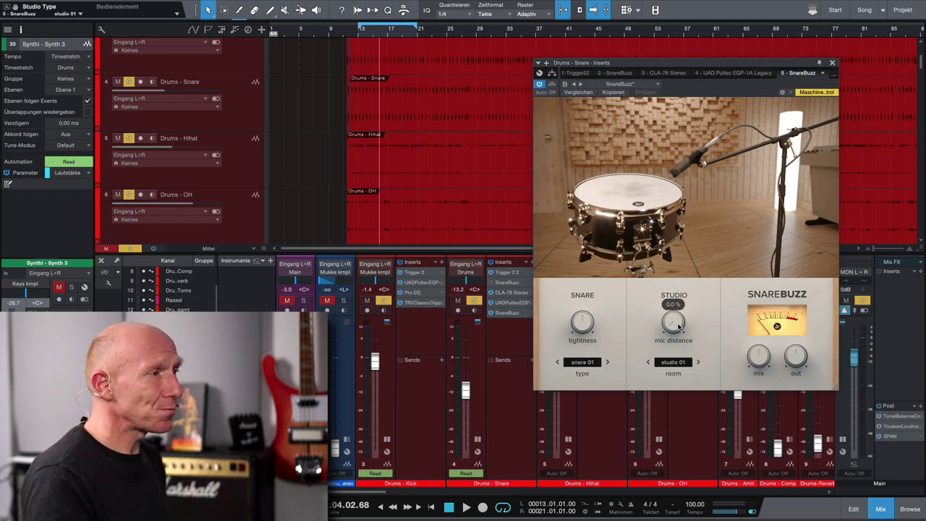
Step: Set the SnareBuzz mix to 100 % and move the plug-in window up over the arrangement
mouse_move(760, 357)
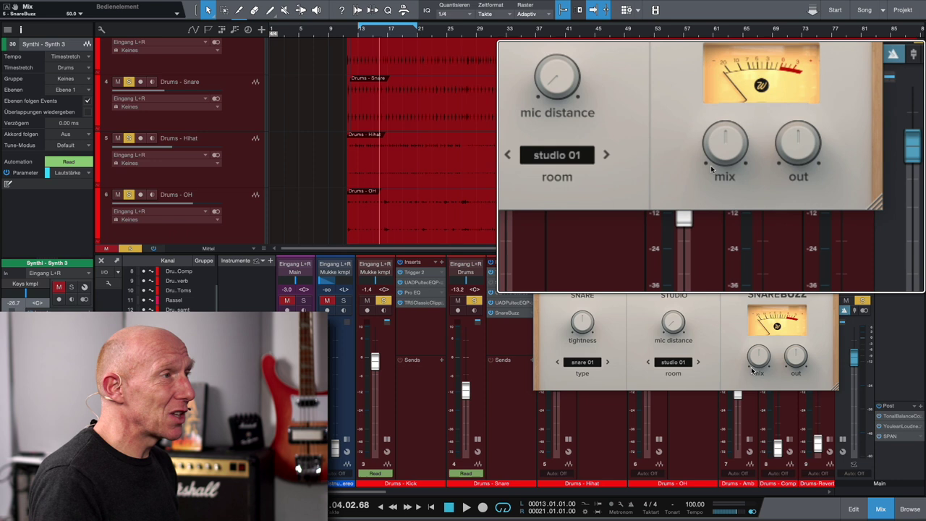
drag(756, 366, 762, 359)
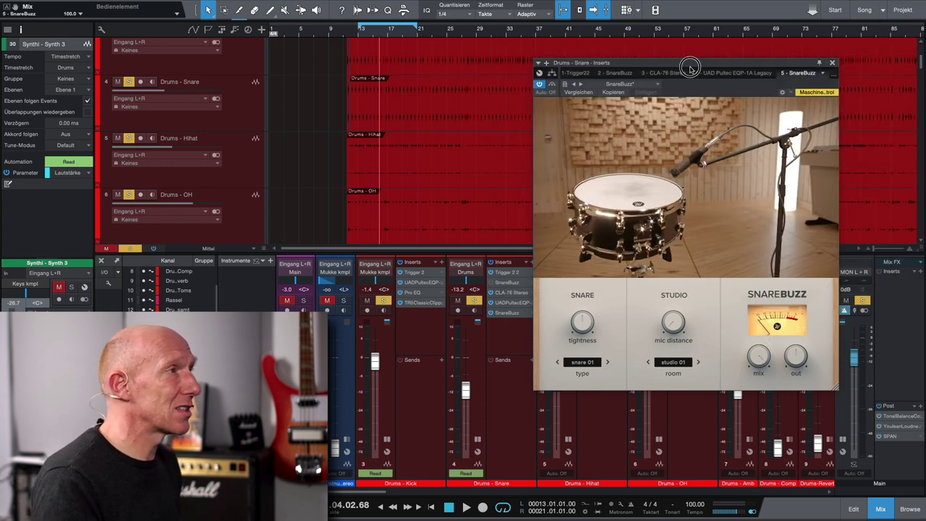
scroll(698, 51, up, 1)
drag(696, 65, 702, 28)
Step: Play the loop with only the Drums - Snare channel soloed and lower the snare tightness to 0 %
key(space)
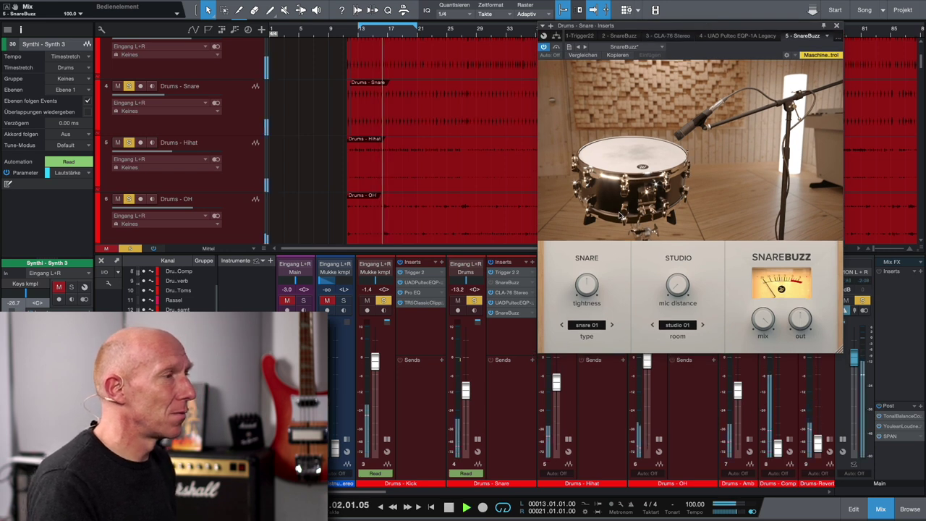
click(473, 301)
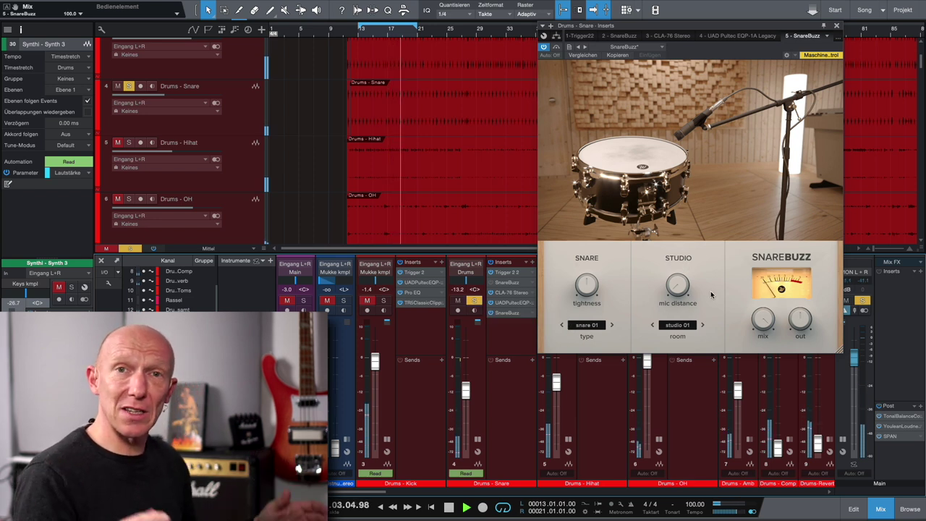
mouse_move(586, 285)
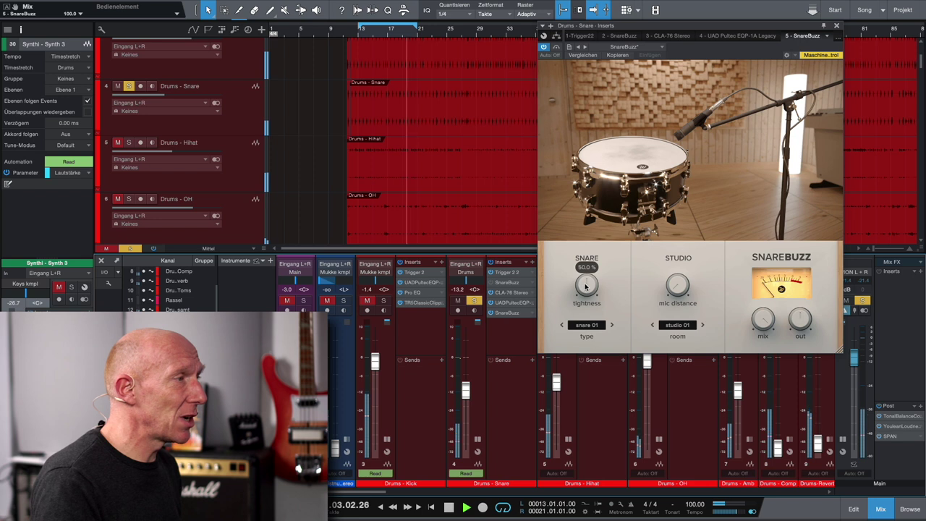
scroll(586, 288, down, 10)
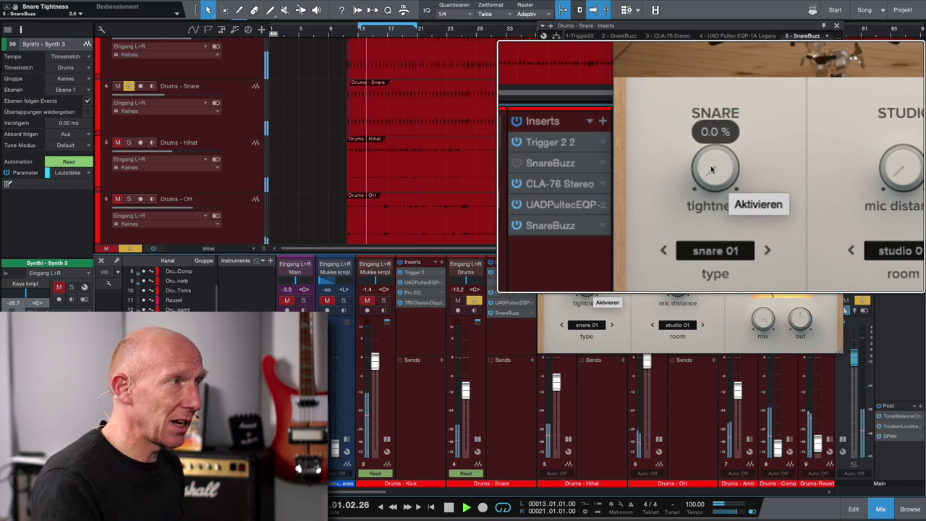
Step: Audition snare types 03, 04 and 05 during playback, stop the song, and select snare 02
click(613, 326)
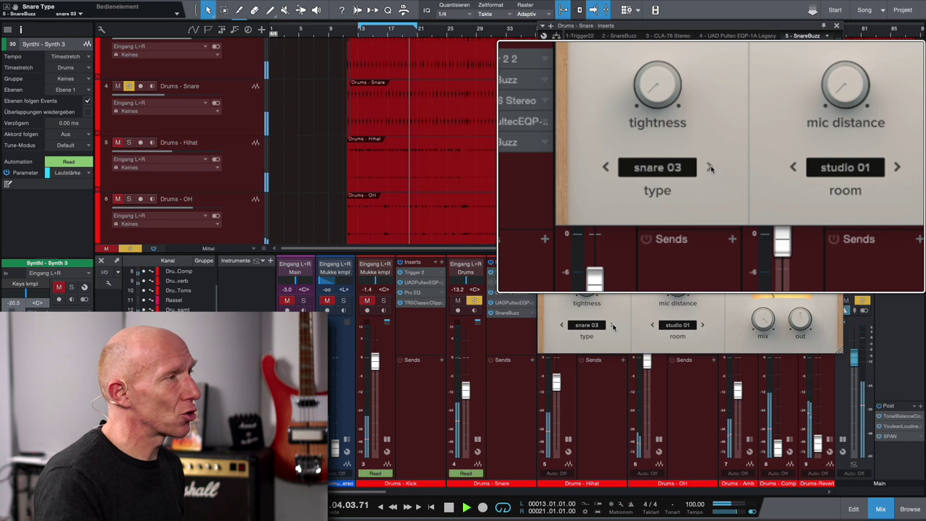
click(612, 325)
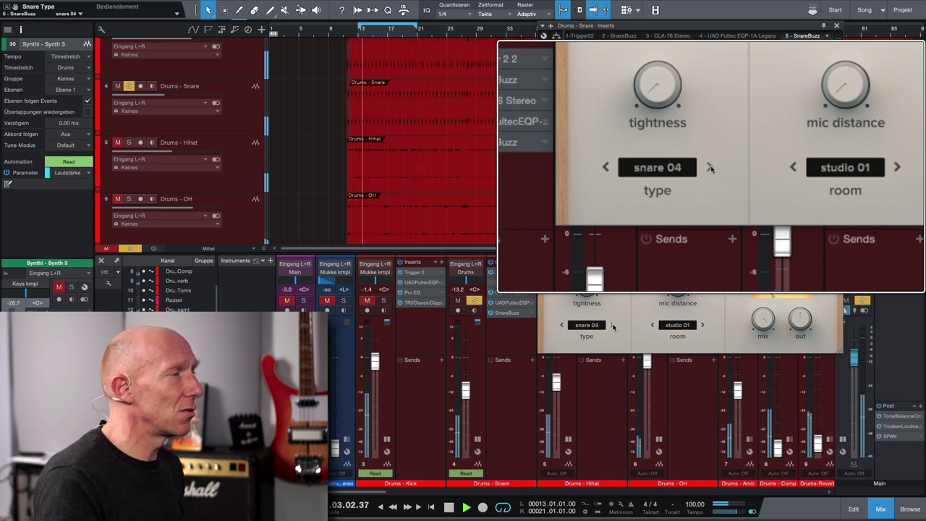
click(612, 326)
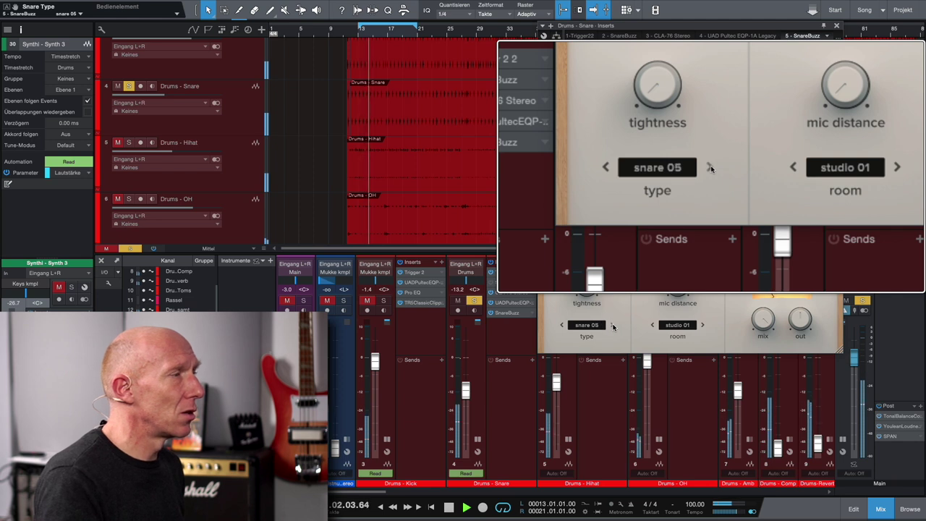
click(613, 326)
key(space)
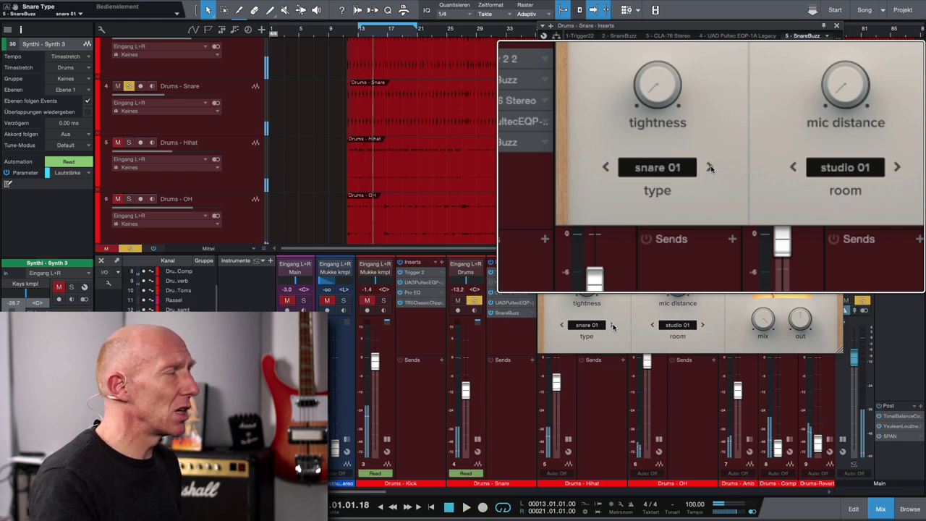
click(612, 325)
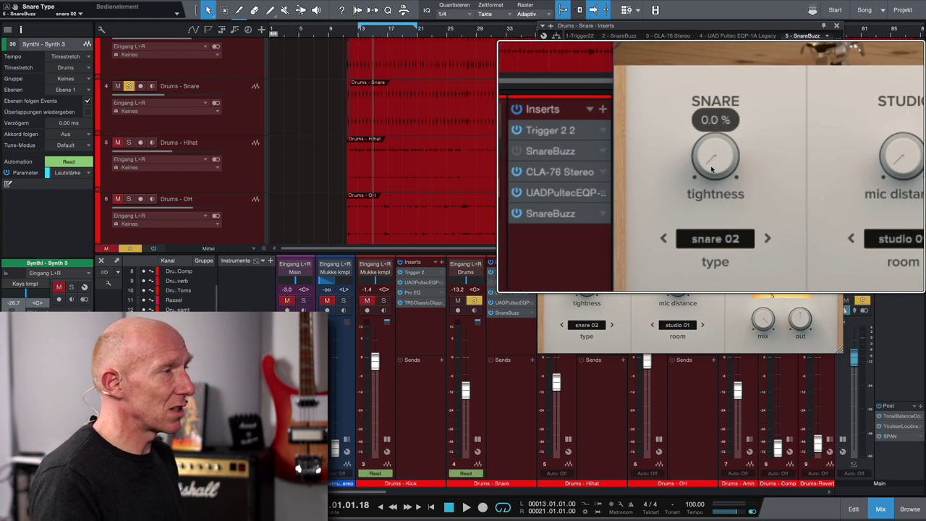
Step: Play the loop while sweeping the snare tightness between about 7 % and 92 %, settling at 10.4 %
key(space)
scroll(585, 290, up, 10)
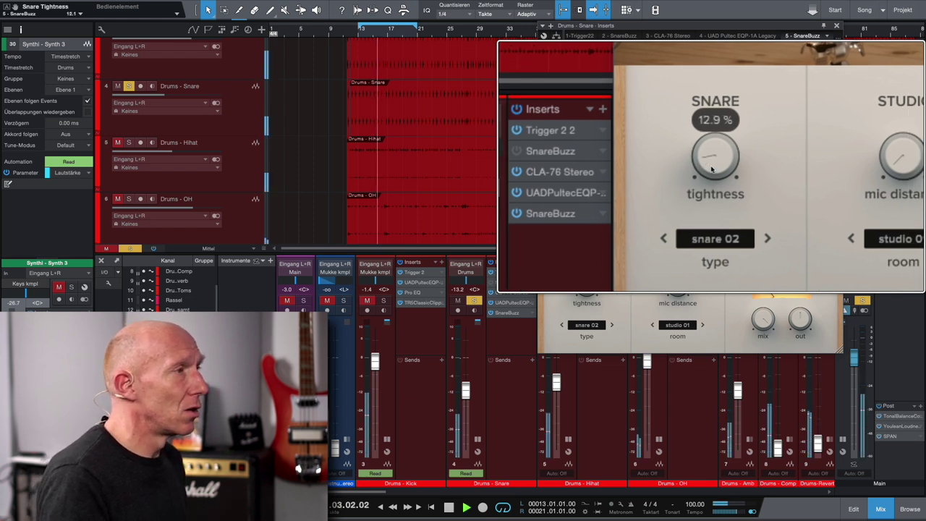
scroll(586, 290, up, 4)
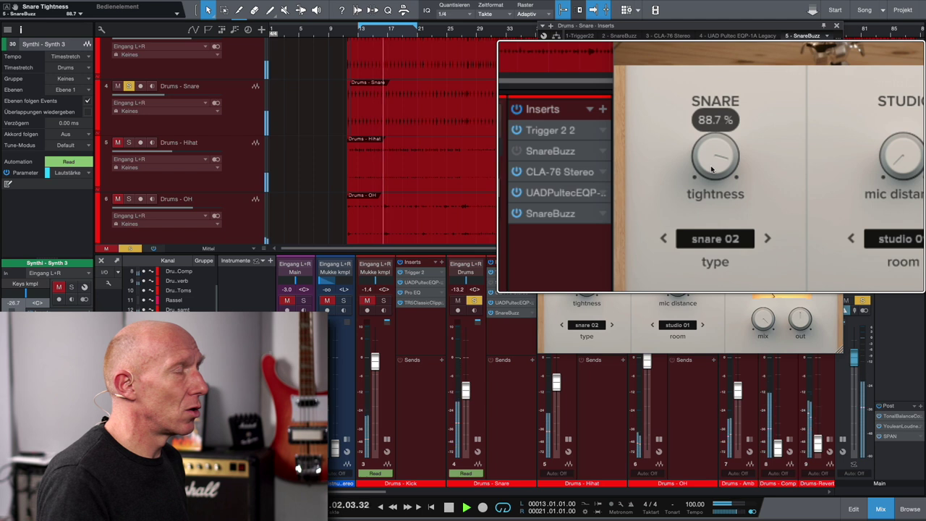
scroll(586, 290, down, 8)
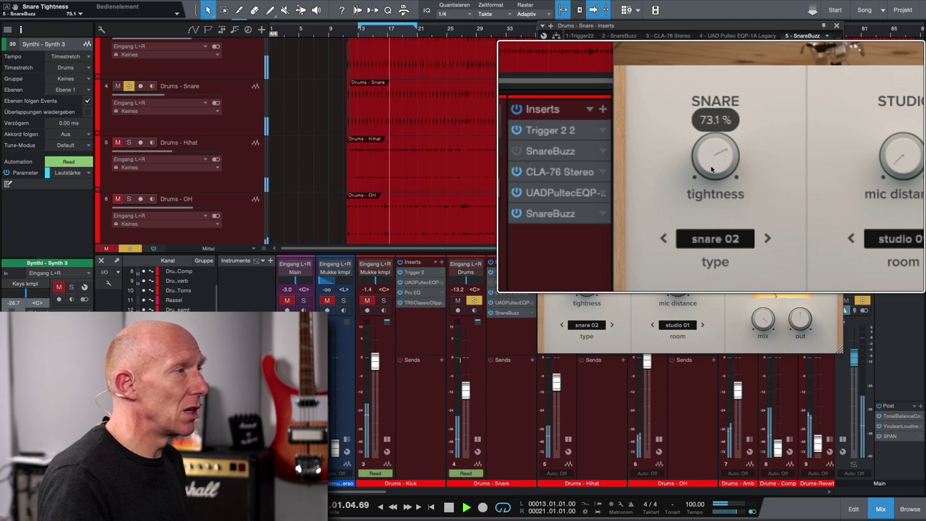
scroll(712, 168, down, 8)
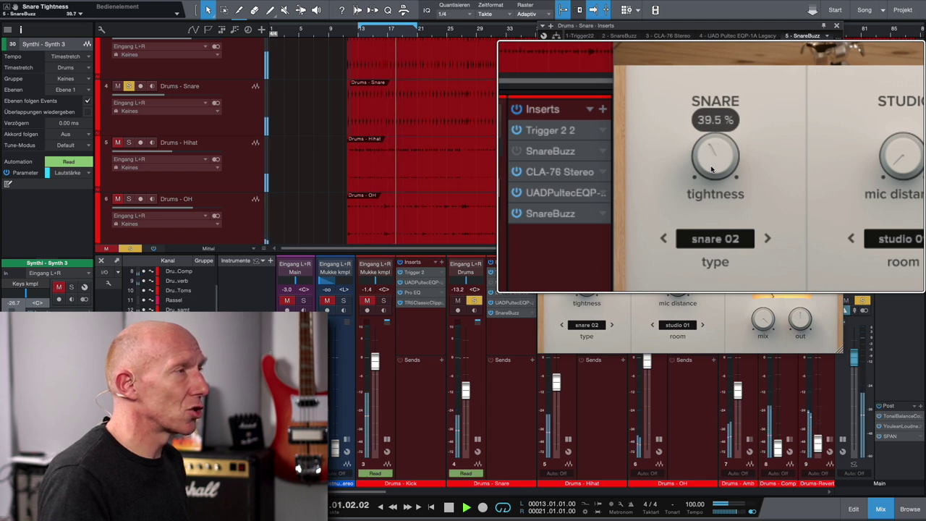
scroll(712, 169, down, 2)
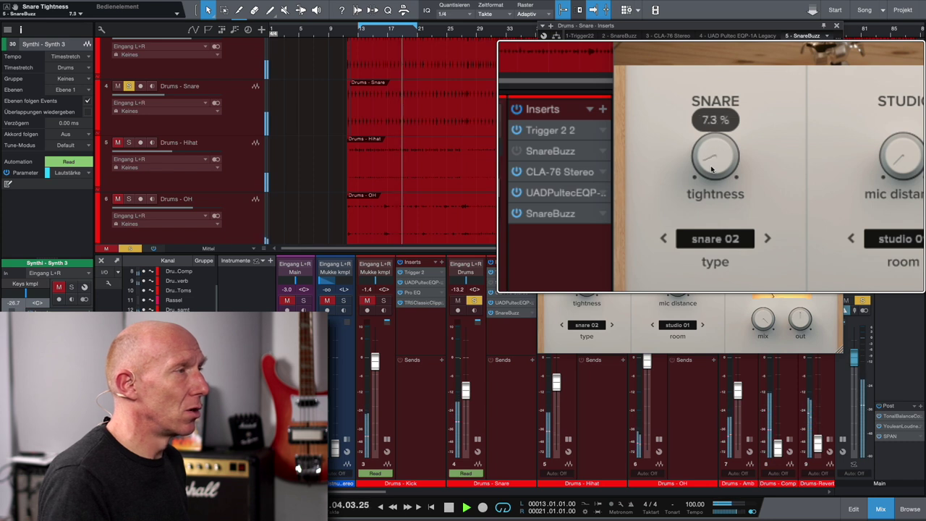
scroll(712, 169, up, 3)
scroll(712, 168, up, 10)
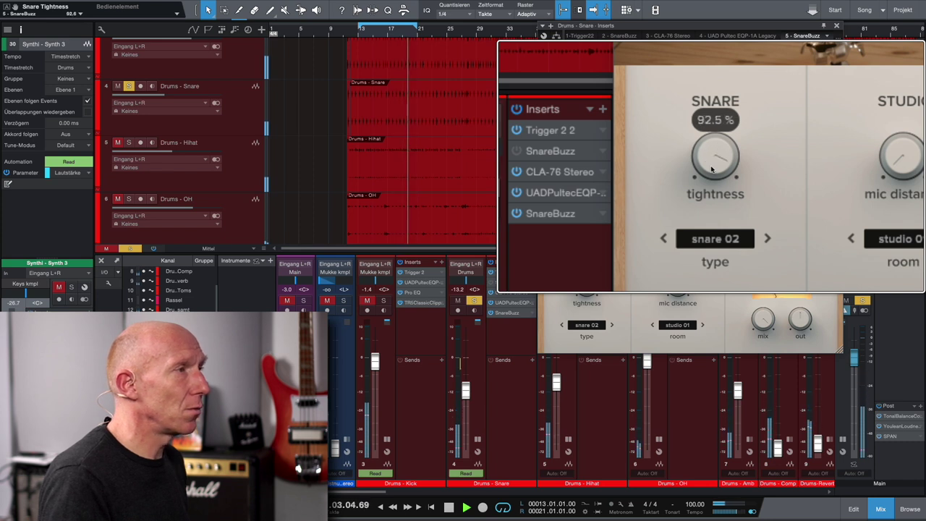
scroll(712, 168, down, 10)
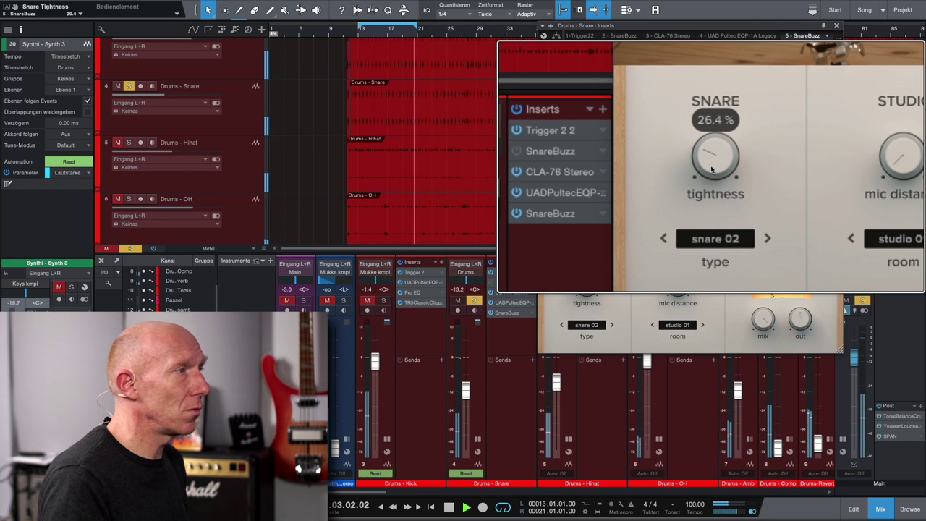
scroll(713, 168, down, 2)
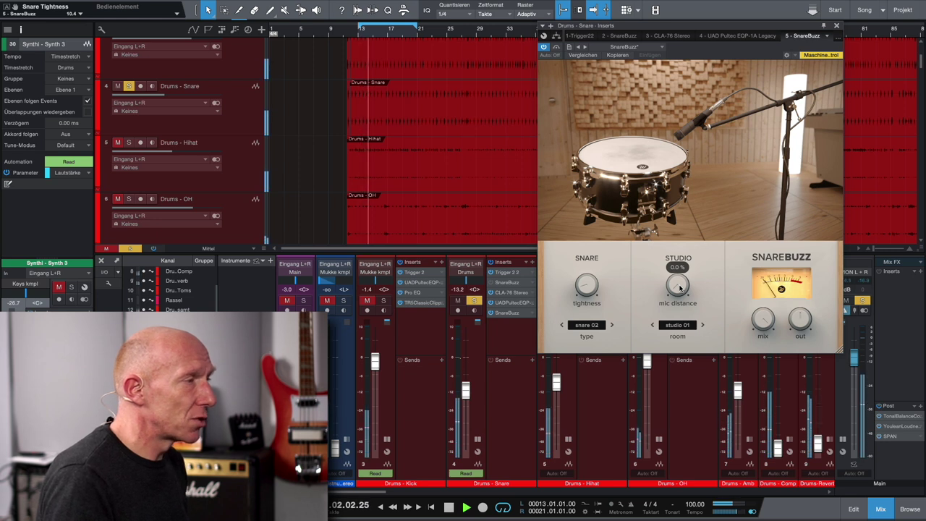
Step: Raise the SnareBuzz mic distance to 75.8 % while the snare loop plays, and stop playback
scroll(711, 169, up, 10)
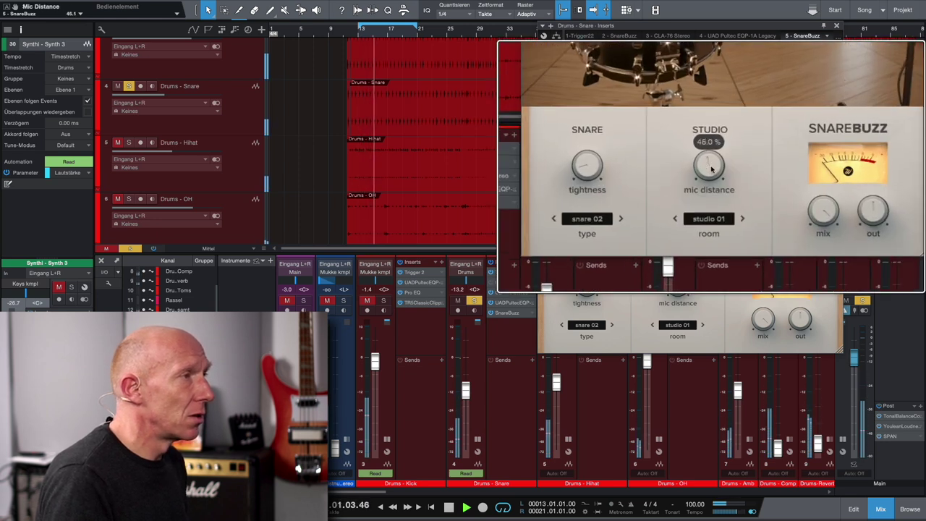
scroll(711, 168, up, 1)
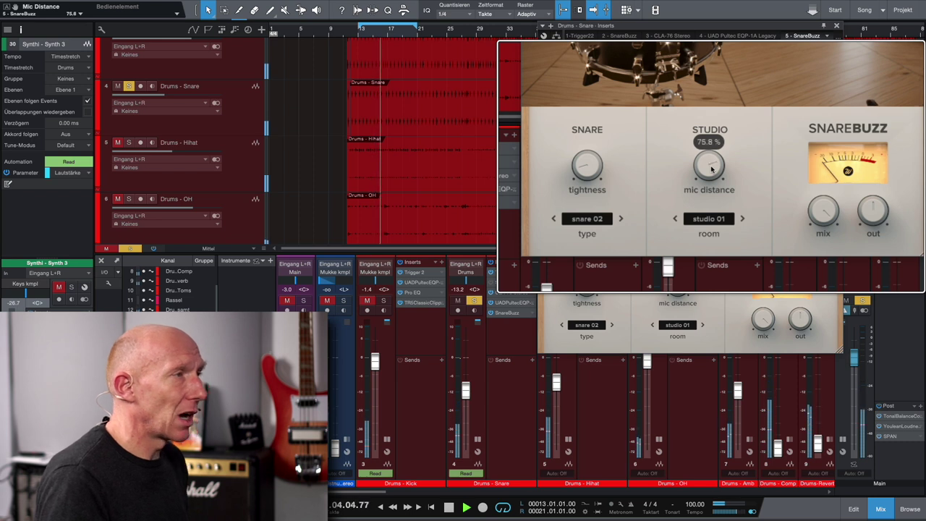
key(space)
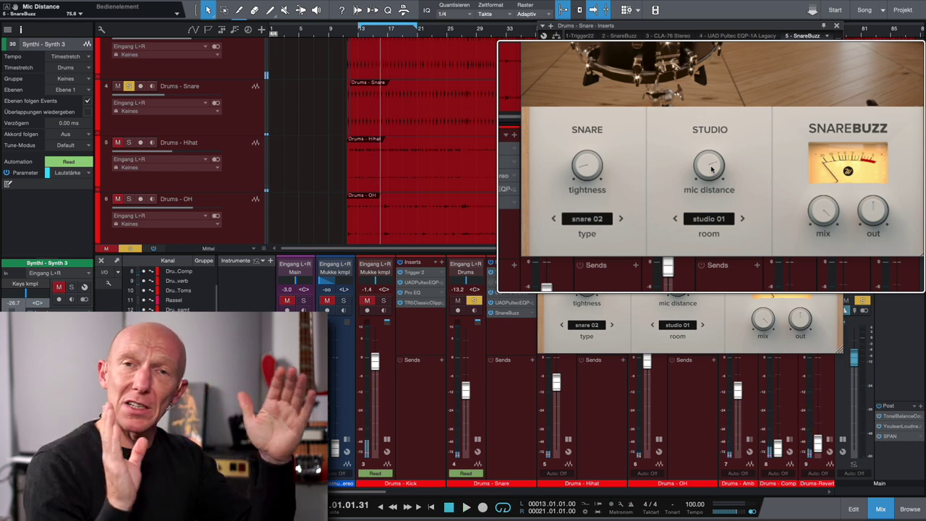
scroll(711, 168, up, 1)
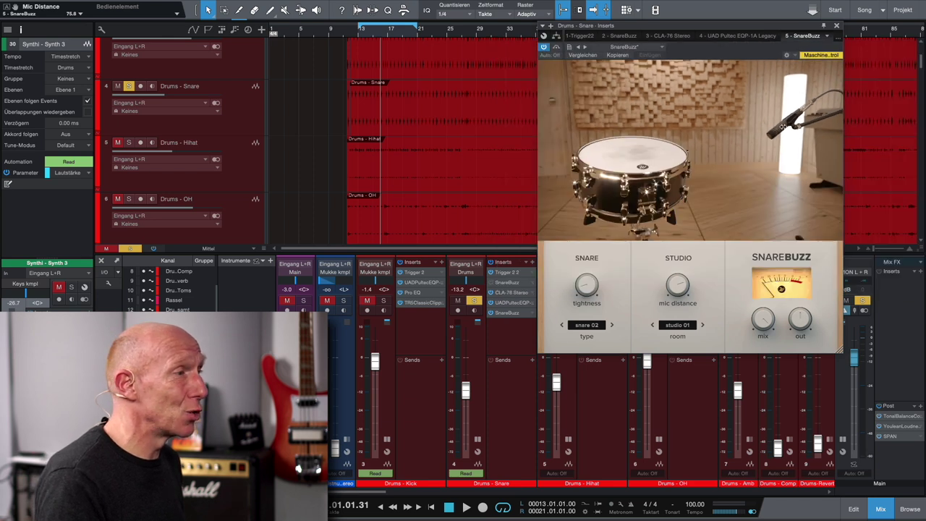
Step: Set the mic distance to 0 % and the tightness to 6.3 %, and compare the playing loop with SnareBuzz deactivated and reactivated
drag(674, 288, 676, 287)
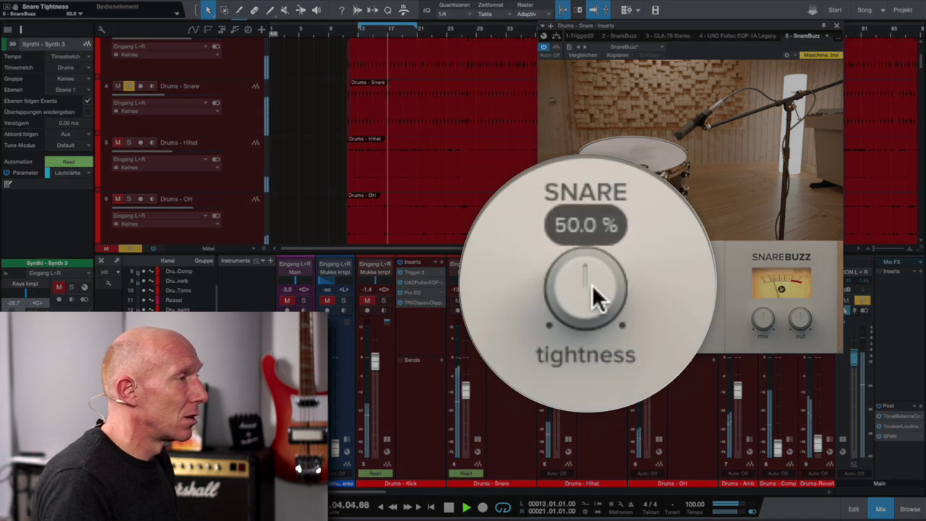
drag(590, 281, 589, 281)
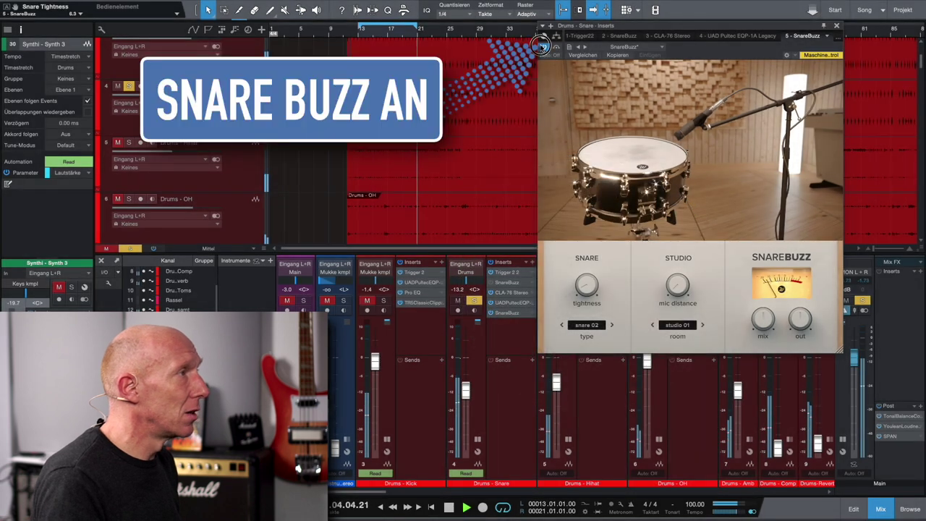
click(543, 47)
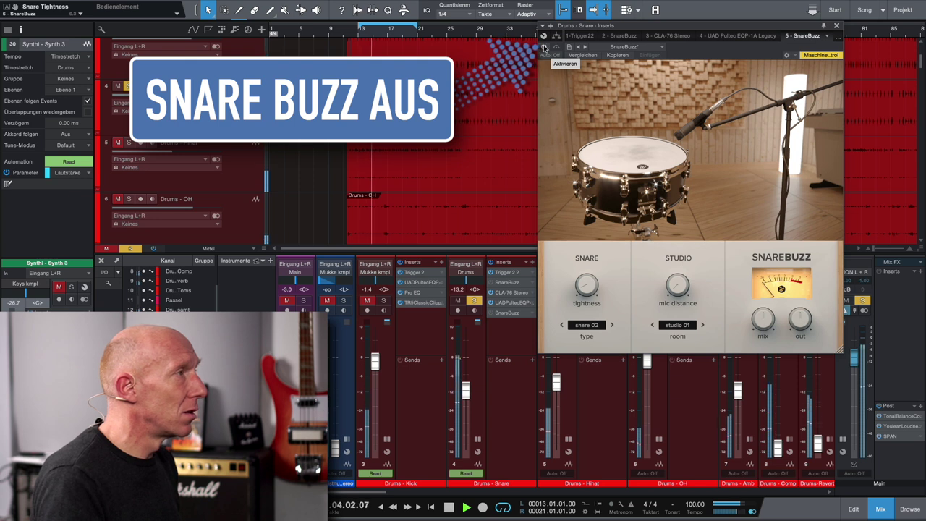
click(544, 48)
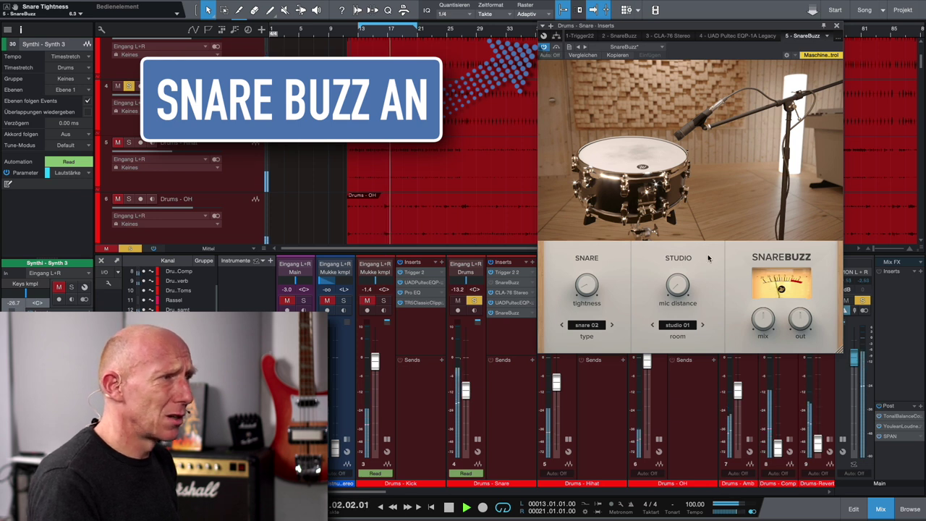
Step: Switch the room to studio 02 with the mic distance at 14.8 %, and compare the loop with SnareBuzz bypassed and active
mouse_move(678, 286)
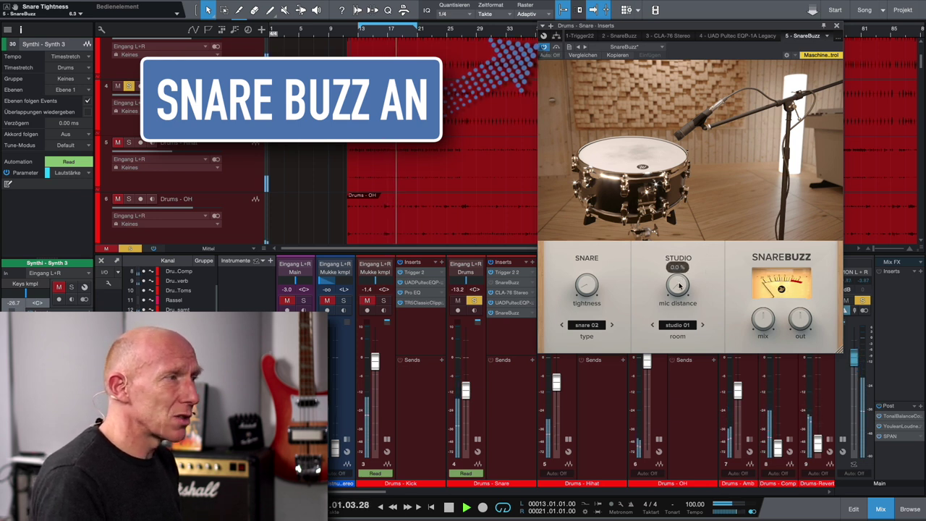
click(702, 325)
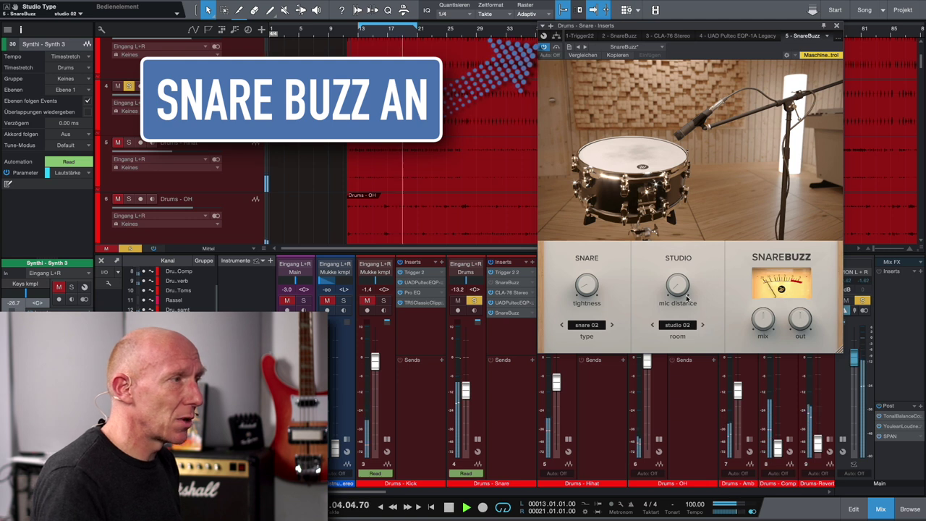
scroll(676, 288, up, 5)
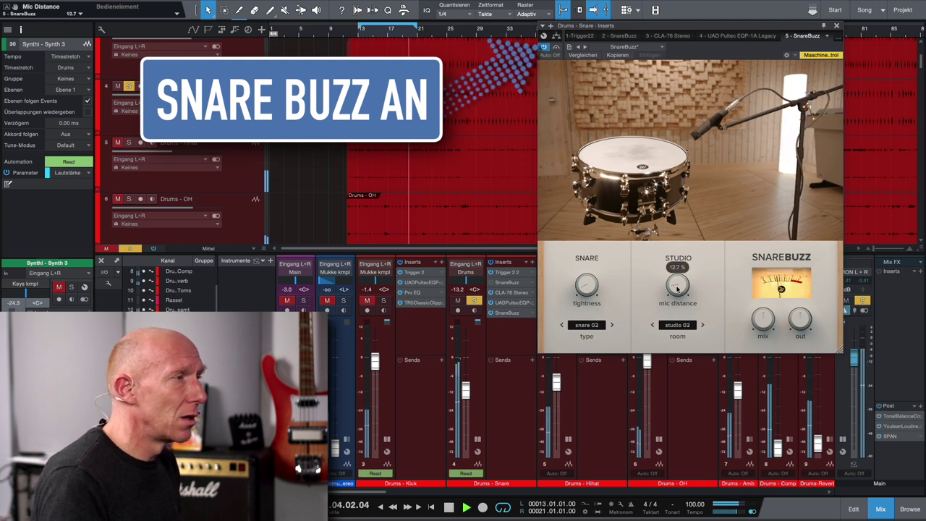
scroll(678, 287, up, 3)
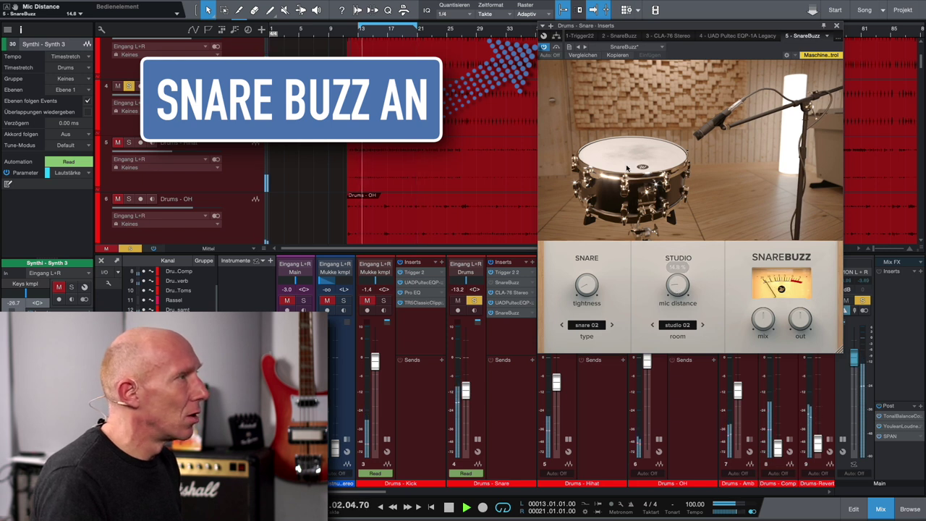
click(556, 47)
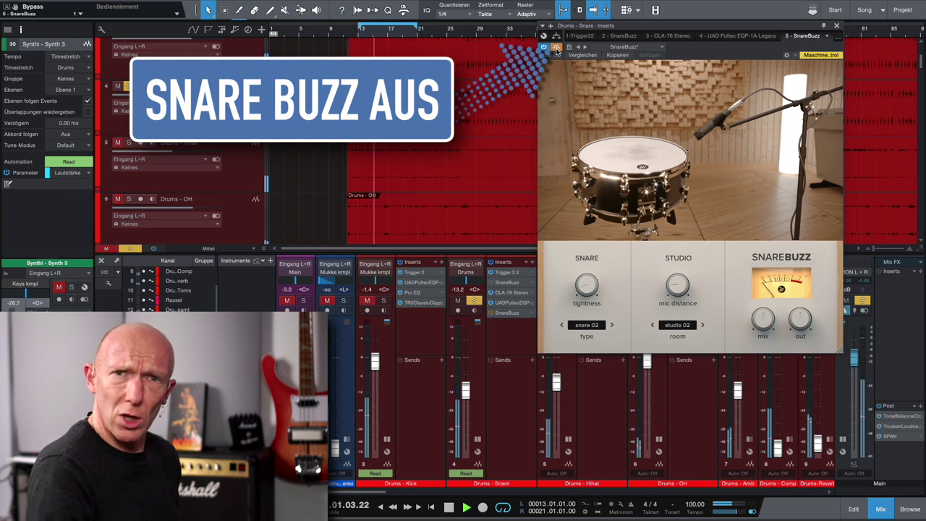
click(556, 47)
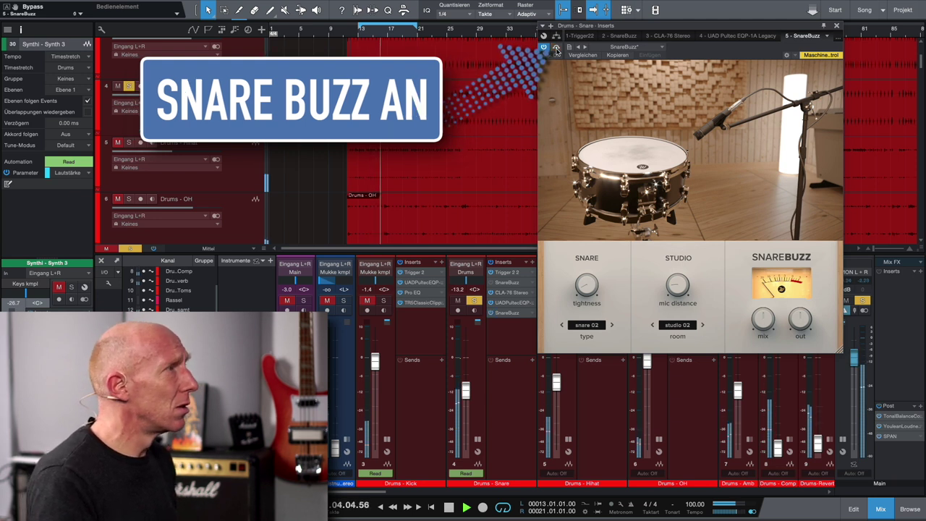